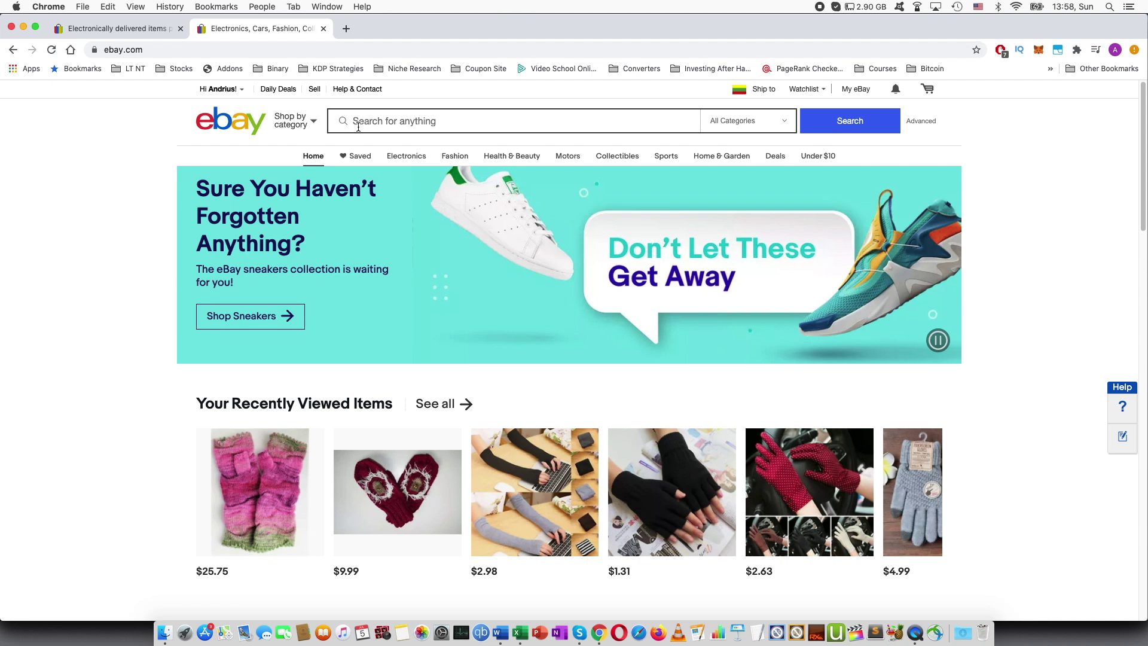
- Begin selling an item named Ebook and continue to the listing form without a catalogue product
{"action": "left_click", "coordinate": [315, 92]}
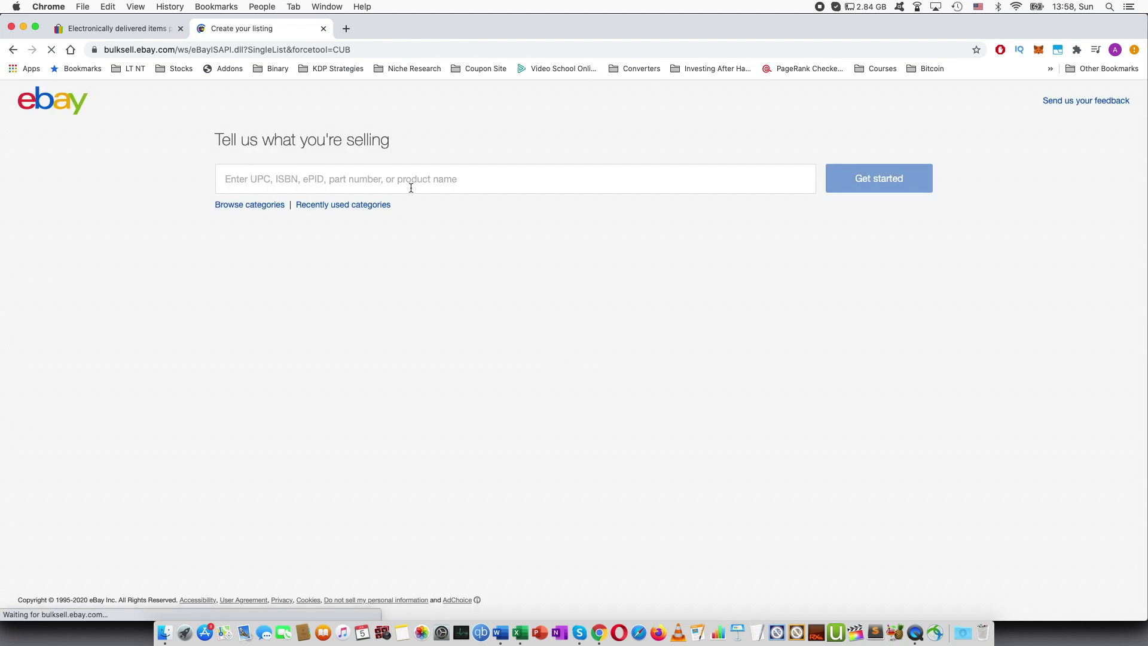
{"action": "type", "text": "Eo"}
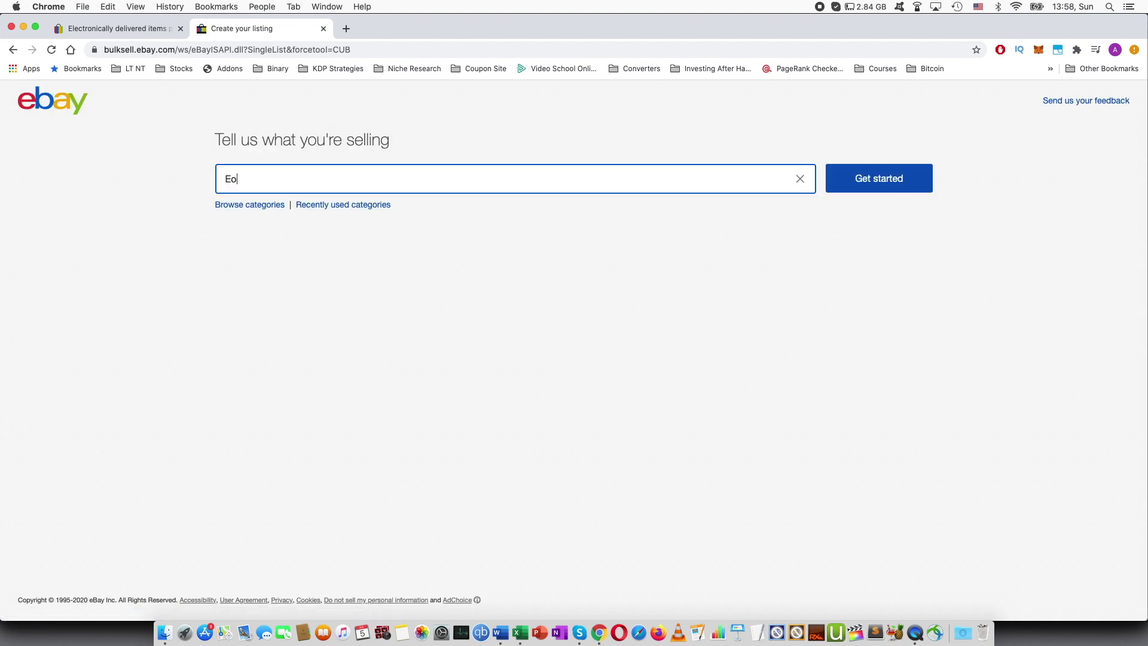
{"action": "type", "text": "book"}
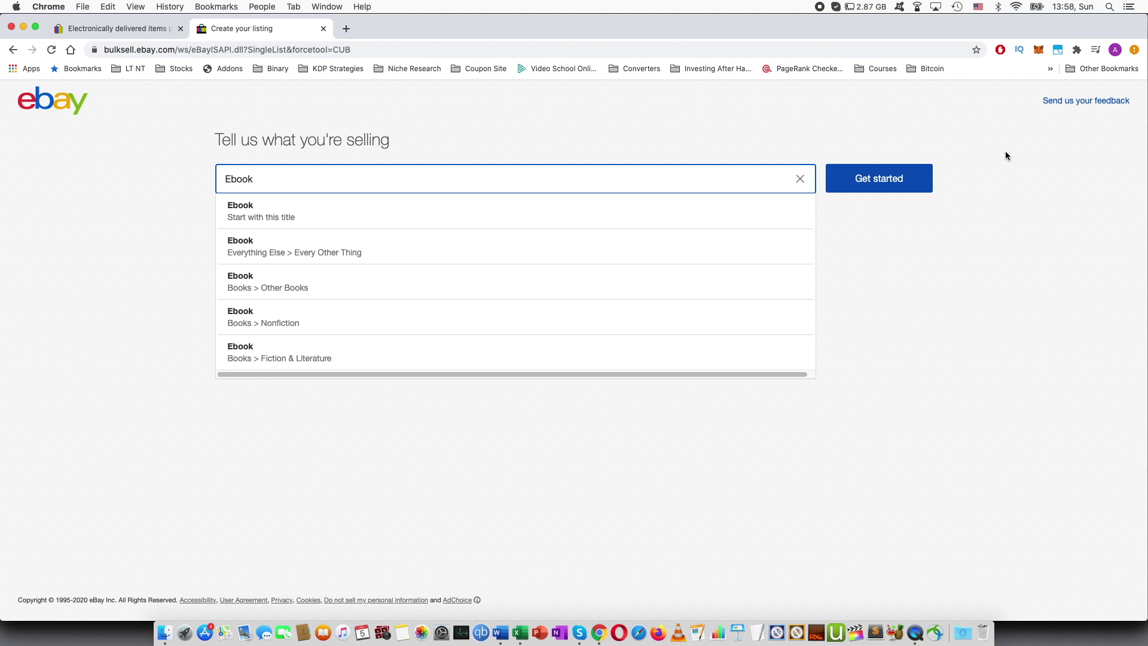
{"action": "left_click", "coordinate": [888, 184]}
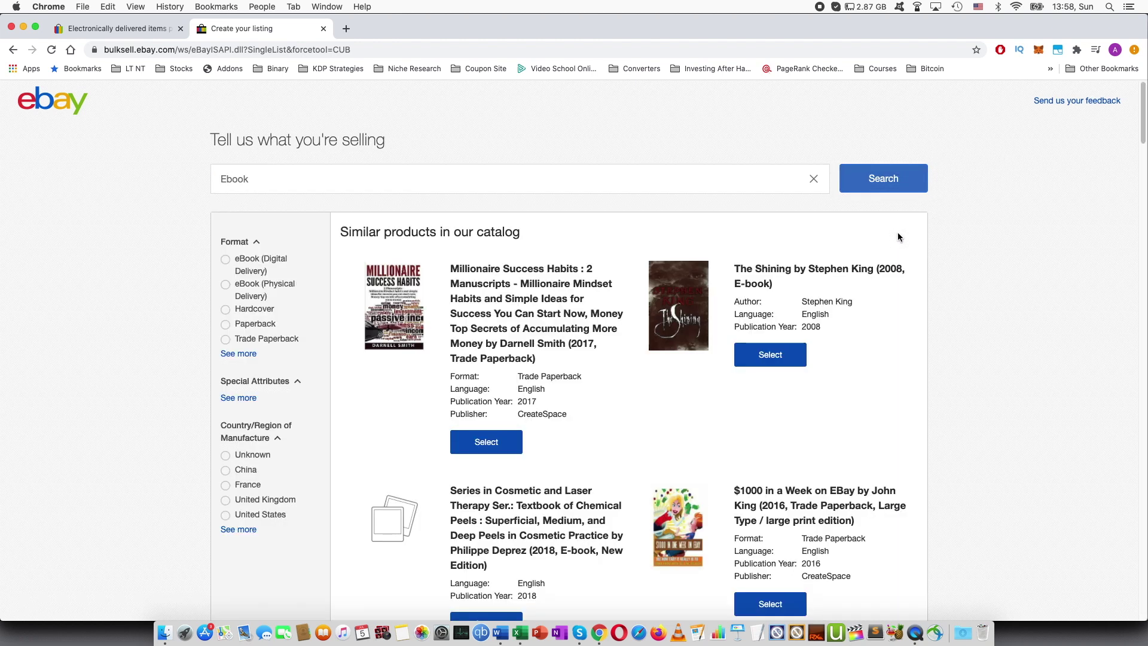
{"action": "scroll", "coordinate": [651, 361], "scroll_direction": "down", "scroll_amount": 5}
{"action": "scroll", "coordinate": [650, 360], "scroll_direction": "down", "scroll_amount": 5}
{"action": "scroll", "coordinate": [1144, 313], "scroll_direction": "down", "scroll_amount": 3}
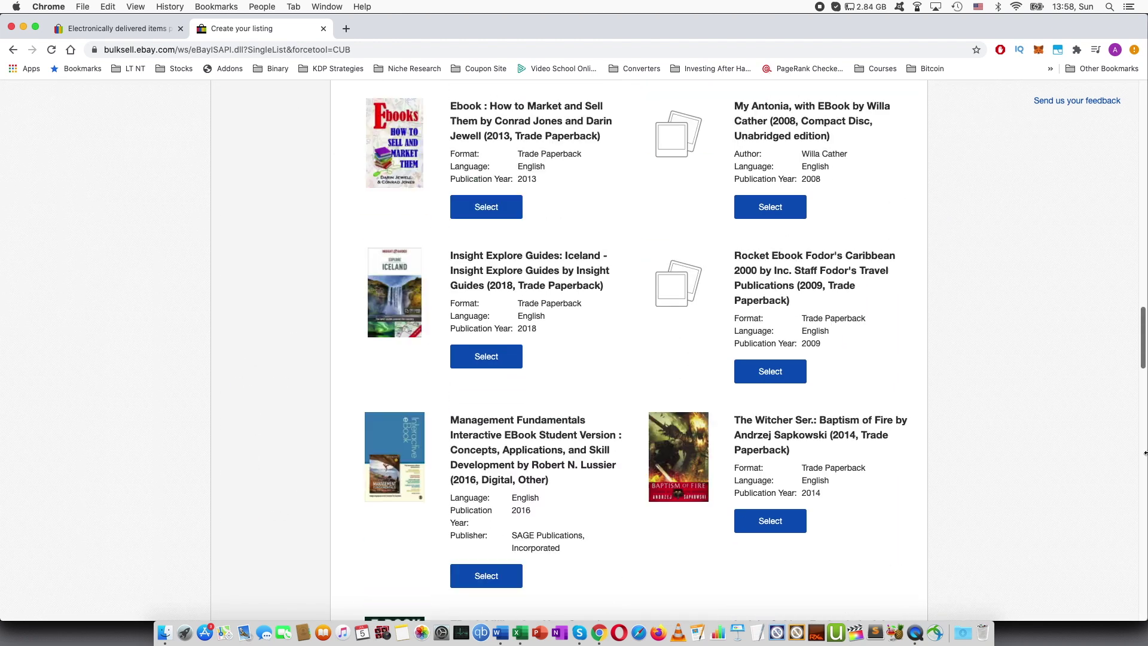
{"action": "scroll", "coordinate": [1145, 313], "scroll_direction": "down", "scroll_amount": 5}
{"action": "left_click", "coordinate": [625, 559]}
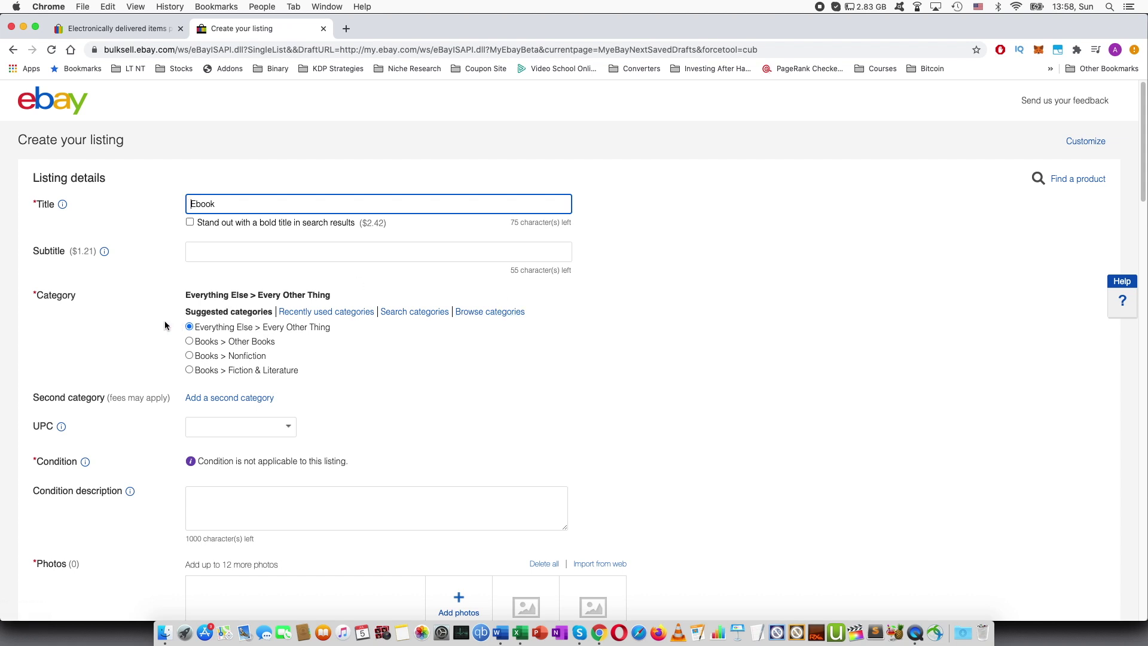
- Choose Everything Else > Information Products > Other Information Products from the category tree
{"action": "left_click", "coordinate": [504, 313]}
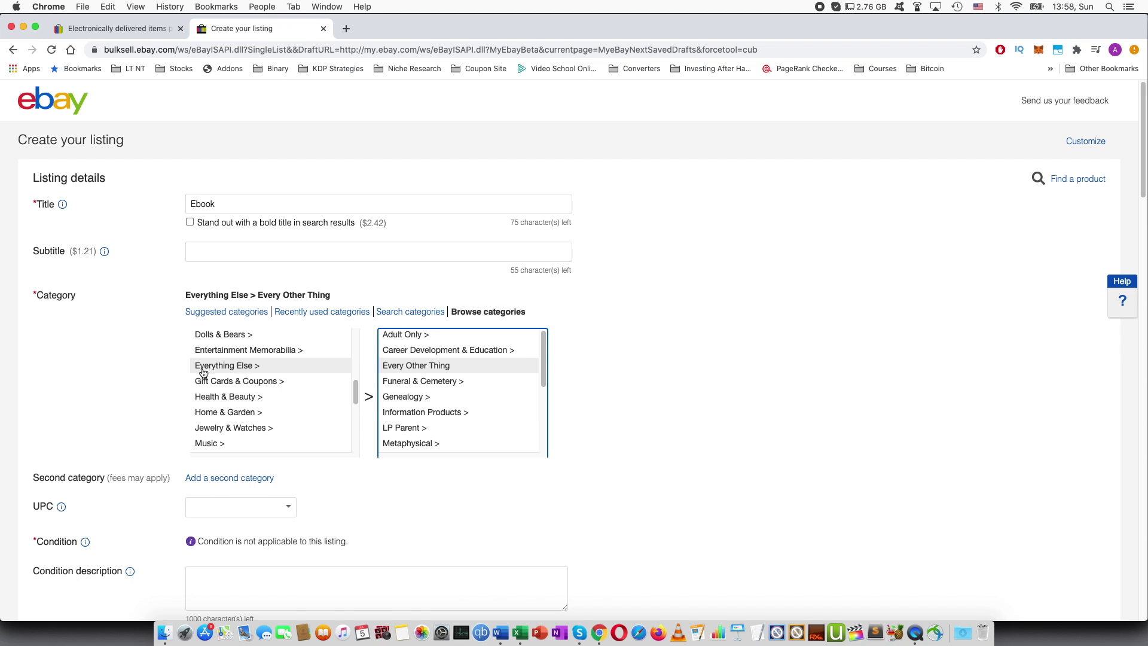
{"action": "left_click", "coordinate": [443, 414]}
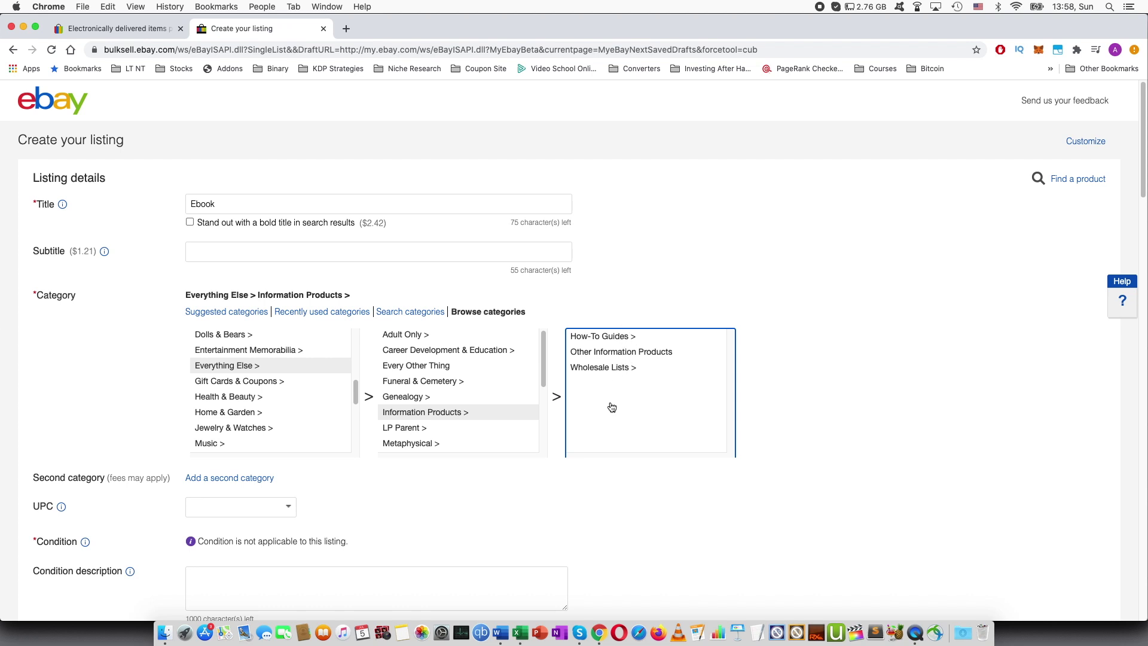
{"action": "left_click", "coordinate": [619, 355]}
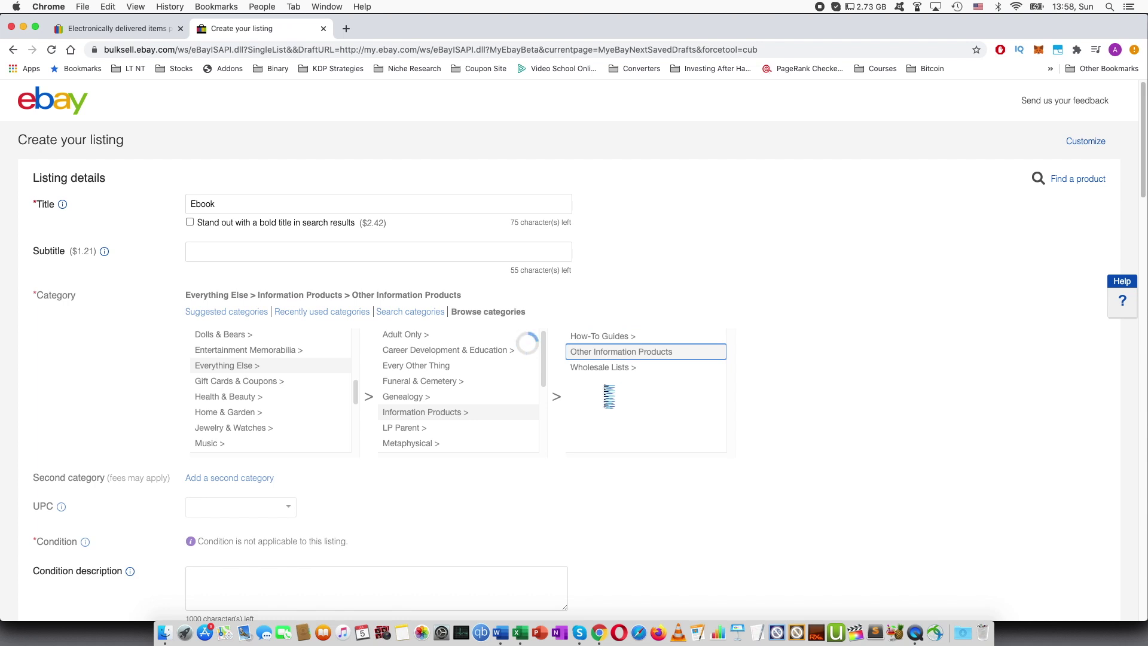
{"action": "scroll", "coordinate": [467, 341], "scroll_direction": "down", "scroll_amount": 1}
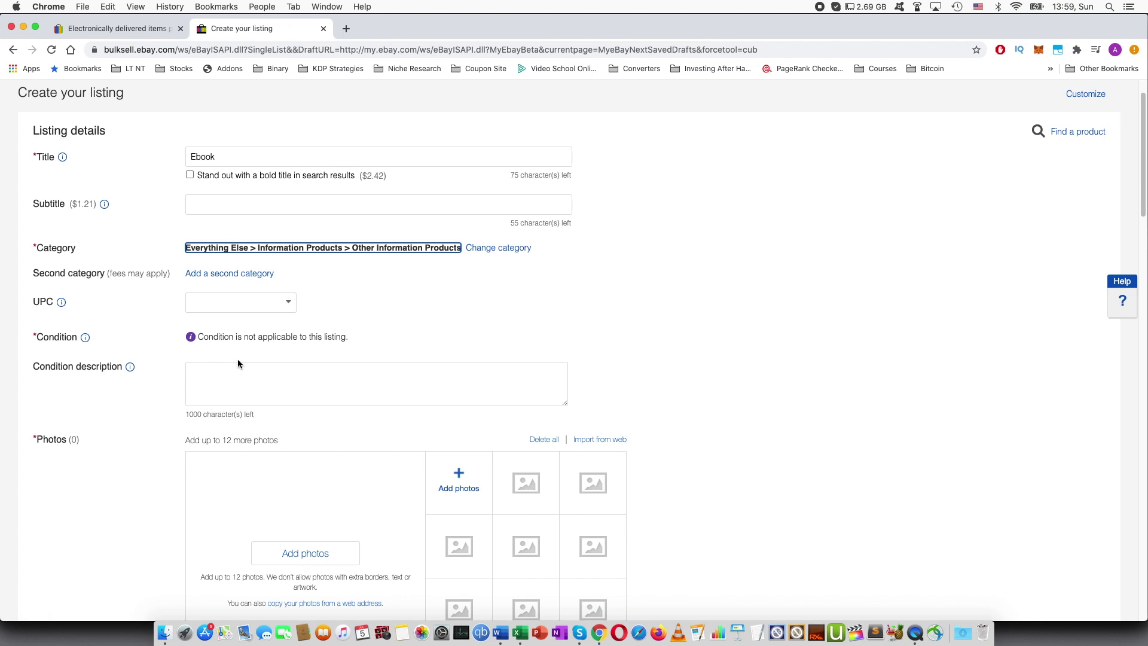
{"action": "scroll", "coordinate": [238, 359], "scroll_direction": "down", "scroll_amount": 2}
{"action": "scroll", "coordinate": [238, 360], "scroll_direction": "down", "scroll_amount": 5}
{"action": "scroll", "coordinate": [238, 360], "scroll_direction": "down", "scroll_amount": 2}
{"action": "scroll", "coordinate": [284, 329], "scroll_direction": "up", "scroll_amount": 5}
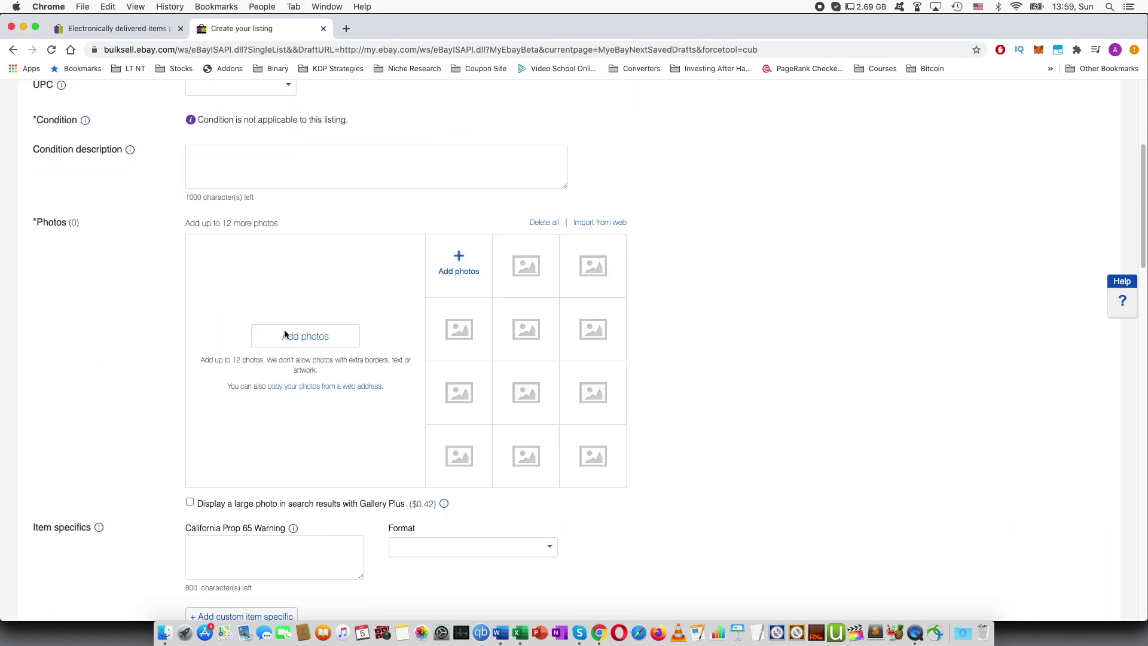
{"action": "scroll", "coordinate": [356, 400], "scroll_direction": "down", "scroll_amount": 5}
{"action": "scroll", "coordinate": [332, 397], "scroll_direction": "down", "scroll_amount": 1}
{"action": "scroll", "coordinate": [315, 400], "scroll_direction": "down", "scroll_amount": 2}
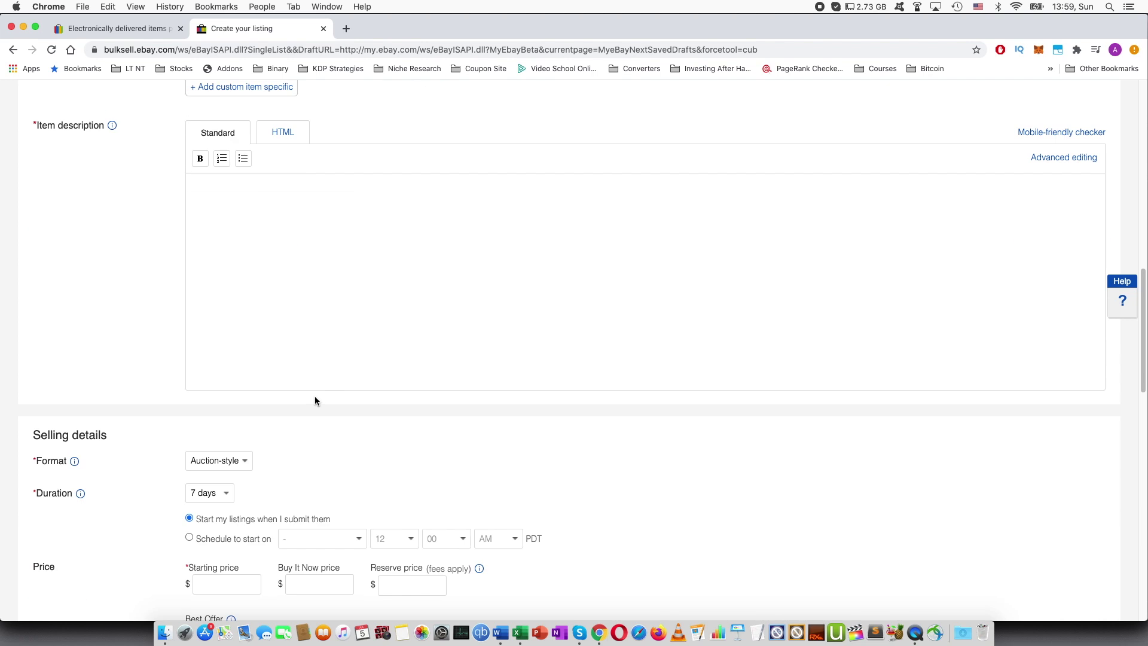
- Set the selling format to Classified Ad and the duration to Good 'Til Cancelled
{"action": "left_click", "coordinate": [217, 461]}
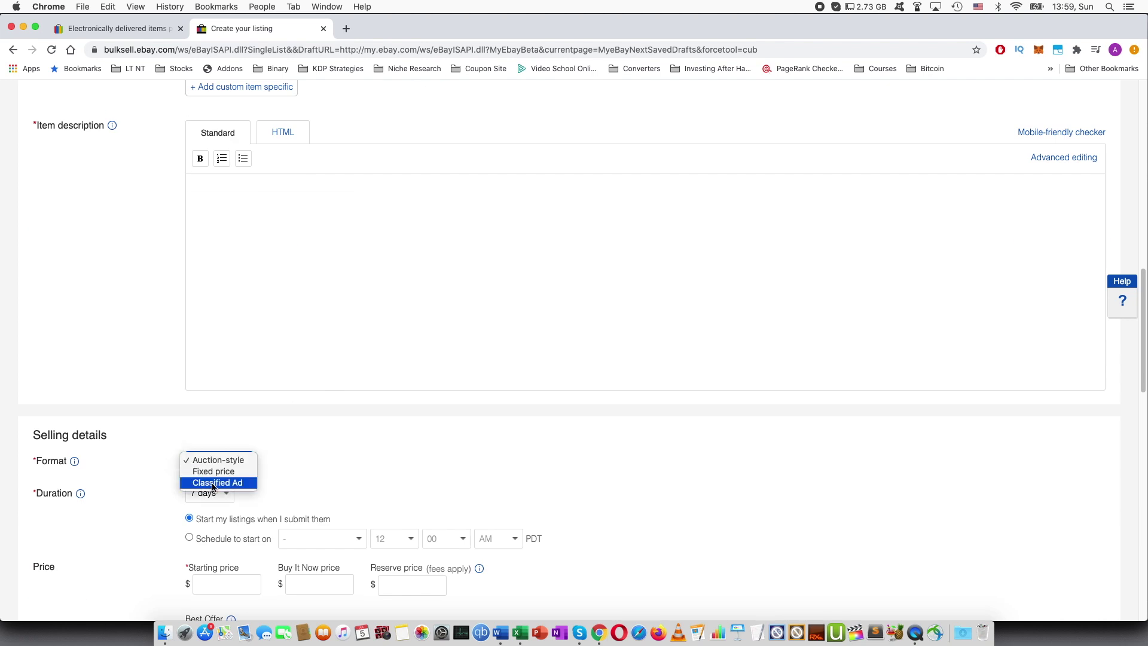
{"action": "left_click", "coordinate": [215, 485]}
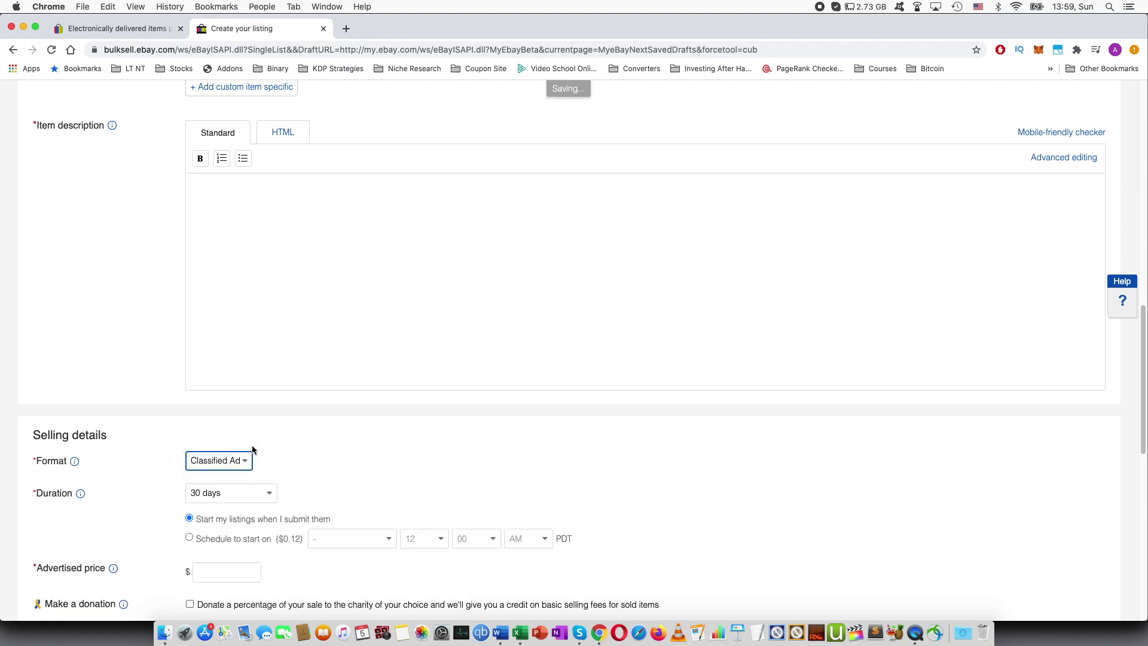
{"action": "left_click", "coordinate": [242, 492]}
{"action": "left_click", "coordinate": [338, 459]}
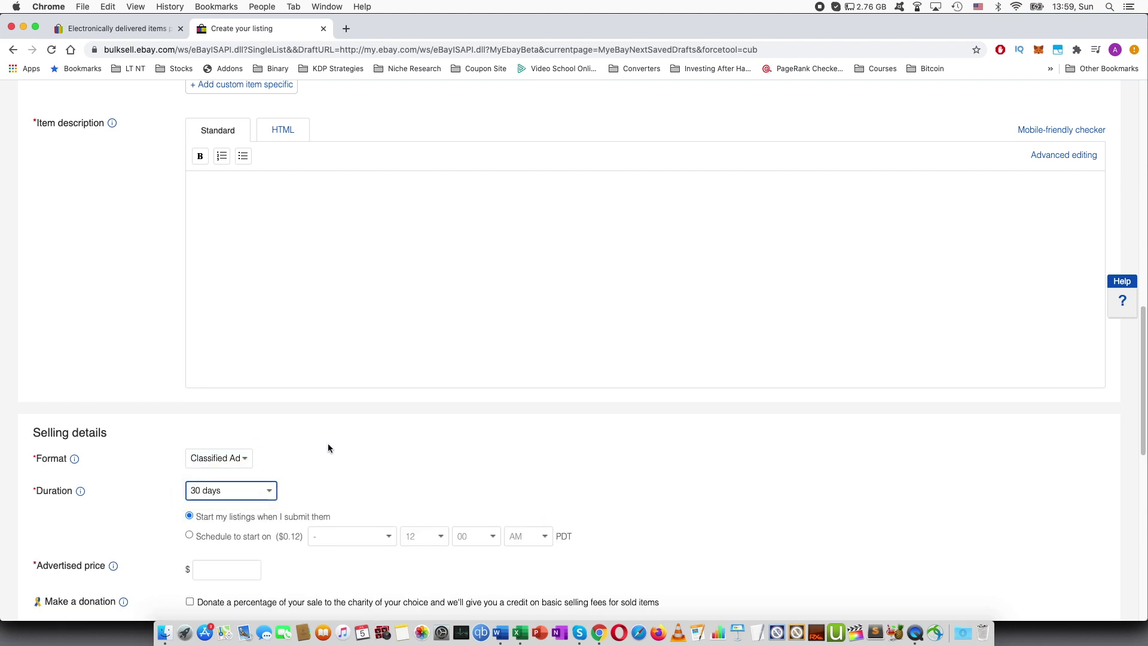
{"action": "scroll", "coordinate": [327, 443], "scroll_direction": "down", "scroll_amount": 5}
{"action": "scroll", "coordinate": [322, 438], "scroll_direction": "down", "scroll_amount": 5}
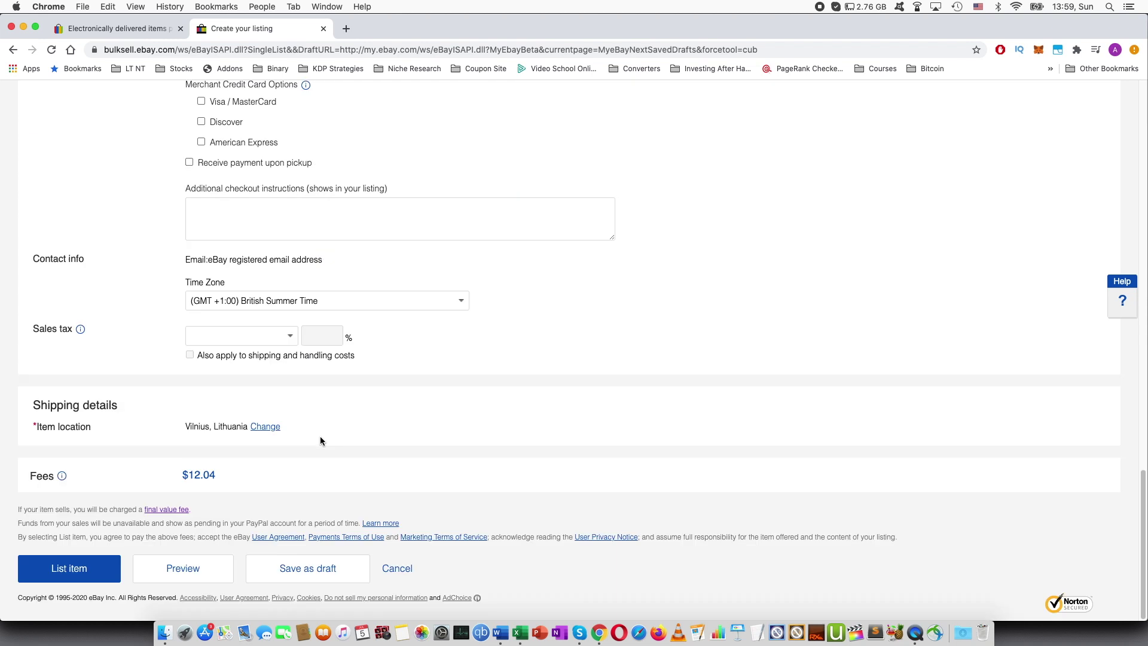
{"action": "scroll", "coordinate": [218, 476], "scroll_direction": "up", "scroll_amount": 3}
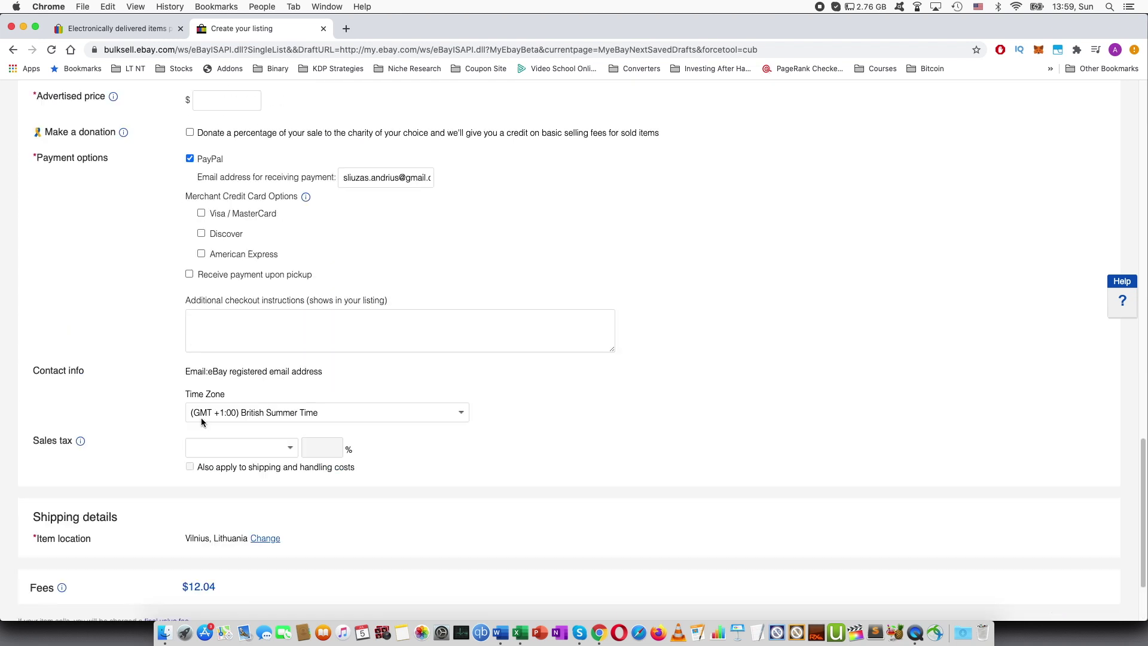
{"action": "scroll", "coordinate": [213, 366], "scroll_direction": "up", "scroll_amount": 2}
{"action": "left_click", "coordinate": [239, 142]}
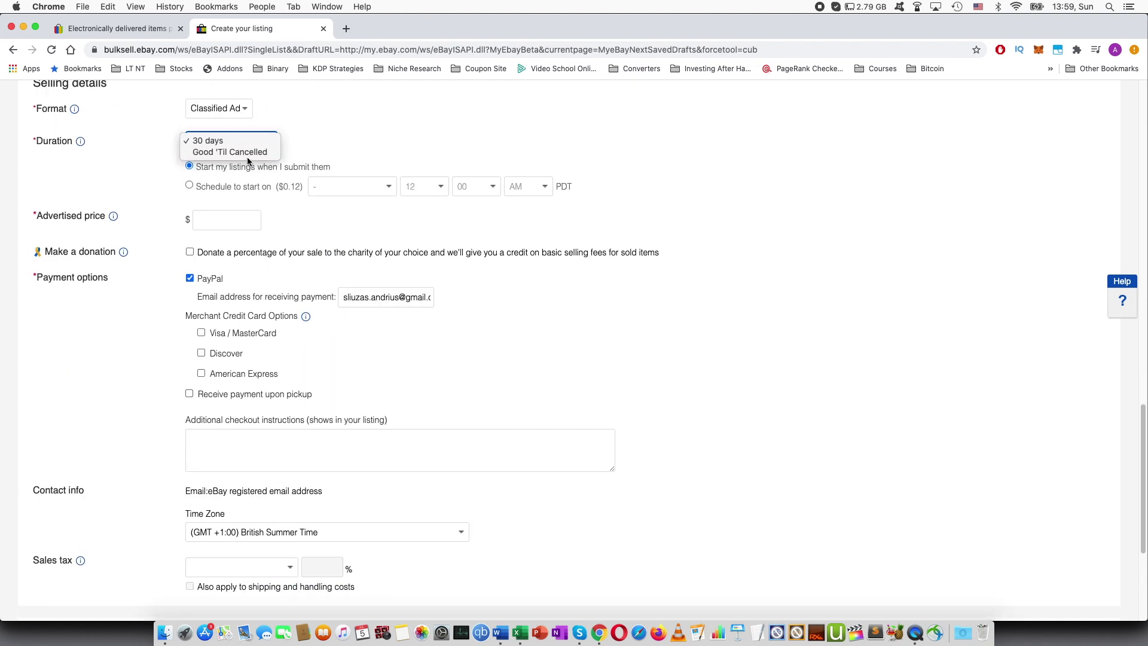
{"action": "left_click", "coordinate": [247, 156]}
{"action": "scroll", "coordinate": [452, 368], "scroll_direction": "down", "scroll_amount": 3}
{"action": "scroll", "coordinate": [449, 368], "scroll_direction": "down", "scroll_amount": 2}
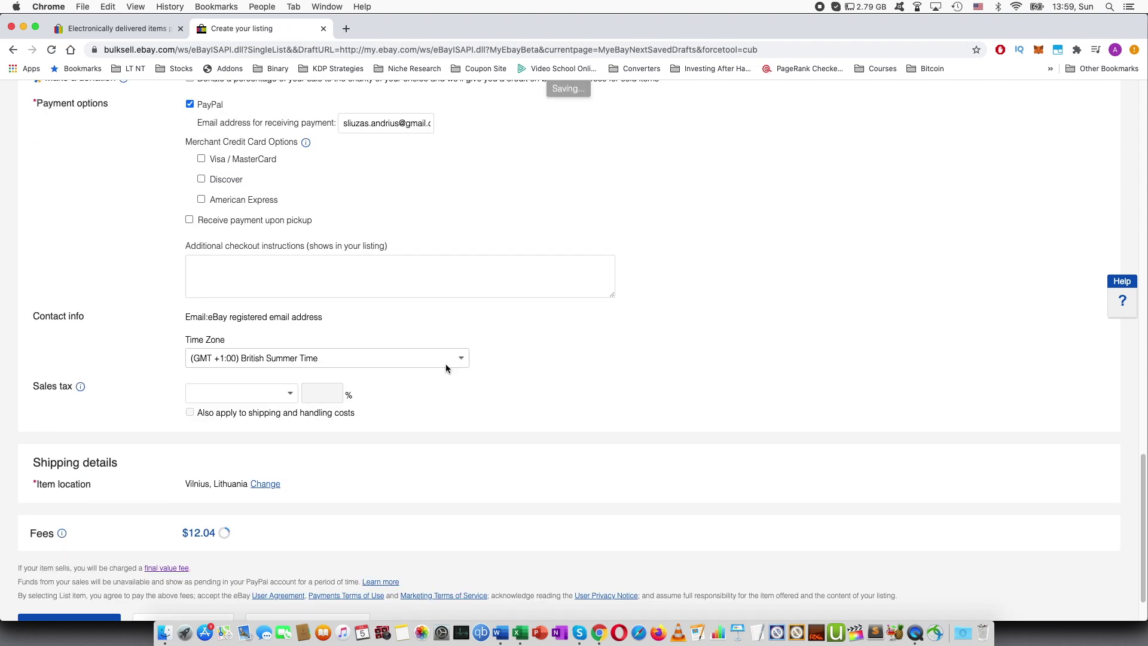
{"action": "scroll", "coordinate": [446, 368], "scroll_direction": "up", "scroll_amount": 4}
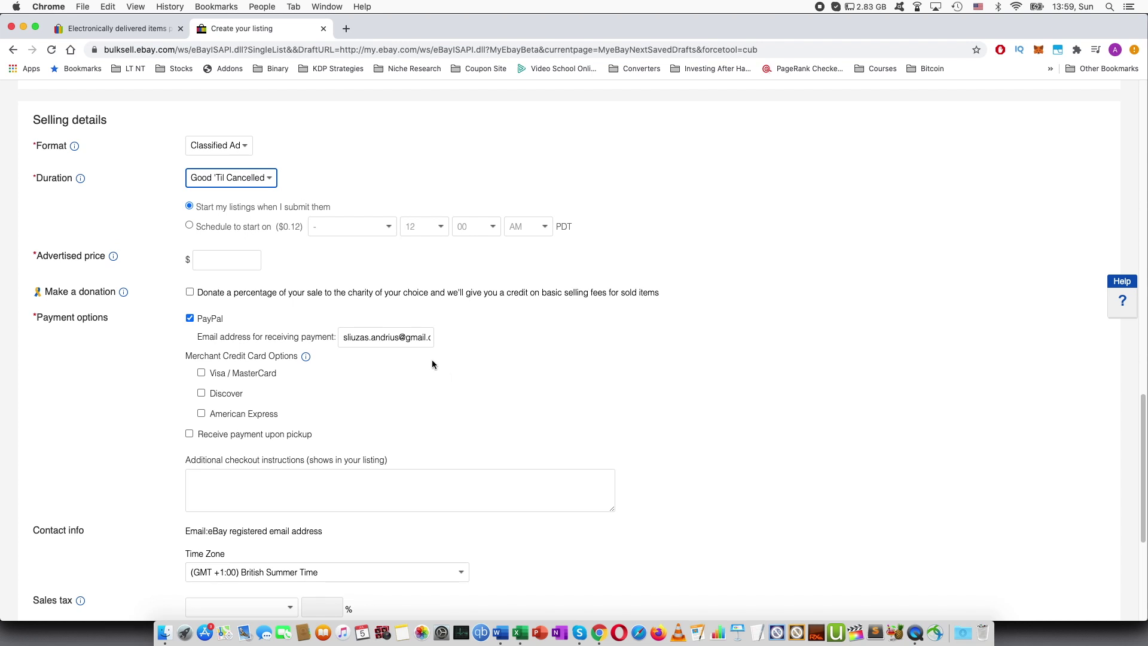
{"action": "scroll", "coordinate": [431, 360], "scroll_direction": "down", "scroll_amount": 1}
{"action": "scroll", "coordinate": [393, 373], "scroll_direction": "down", "scroll_amount": 4}
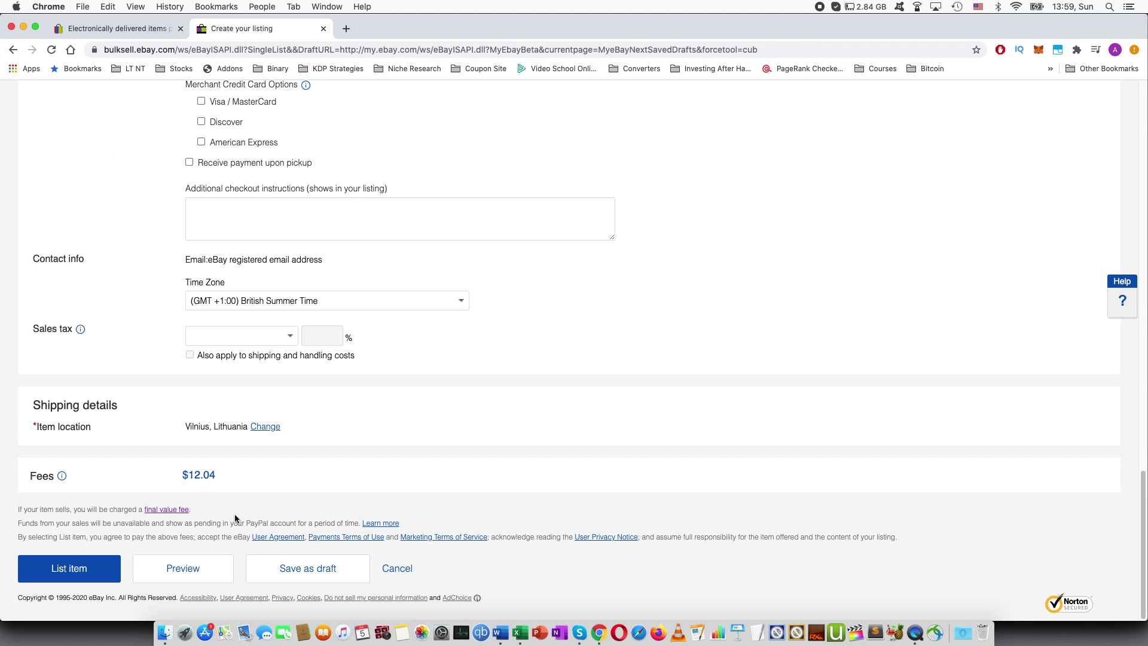
{"action": "scroll", "coordinate": [286, 504], "scroll_direction": "up", "scroll_amount": 1}
{"action": "scroll", "coordinate": [287, 504], "scroll_direction": "up", "scroll_amount": 4}
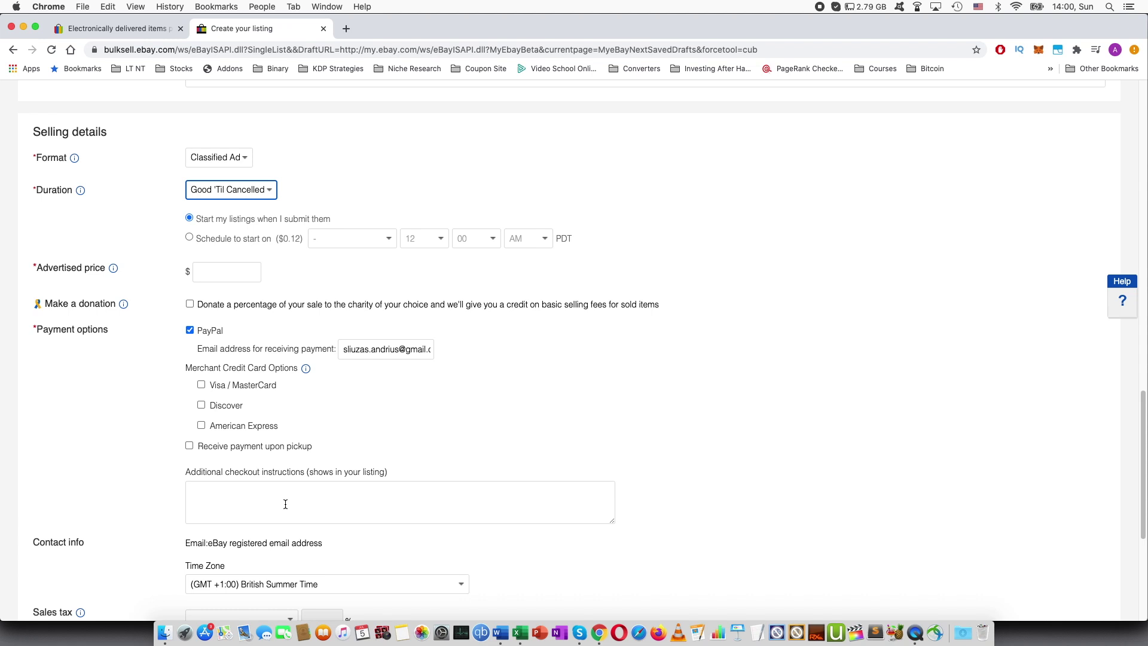
- Return to the electronically delivered items policy article and read it to the end
{"action": "left_click", "coordinate": [133, 31]}
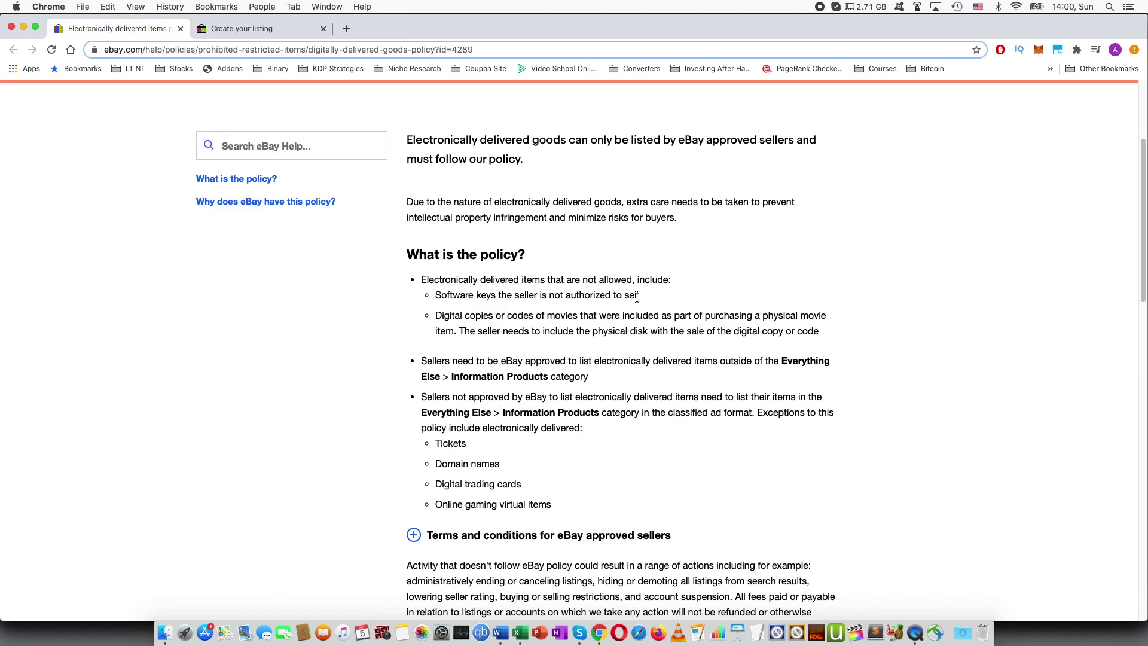
{"action": "scroll", "coordinate": [638, 297], "scroll_direction": "up", "scroll_amount": 3}
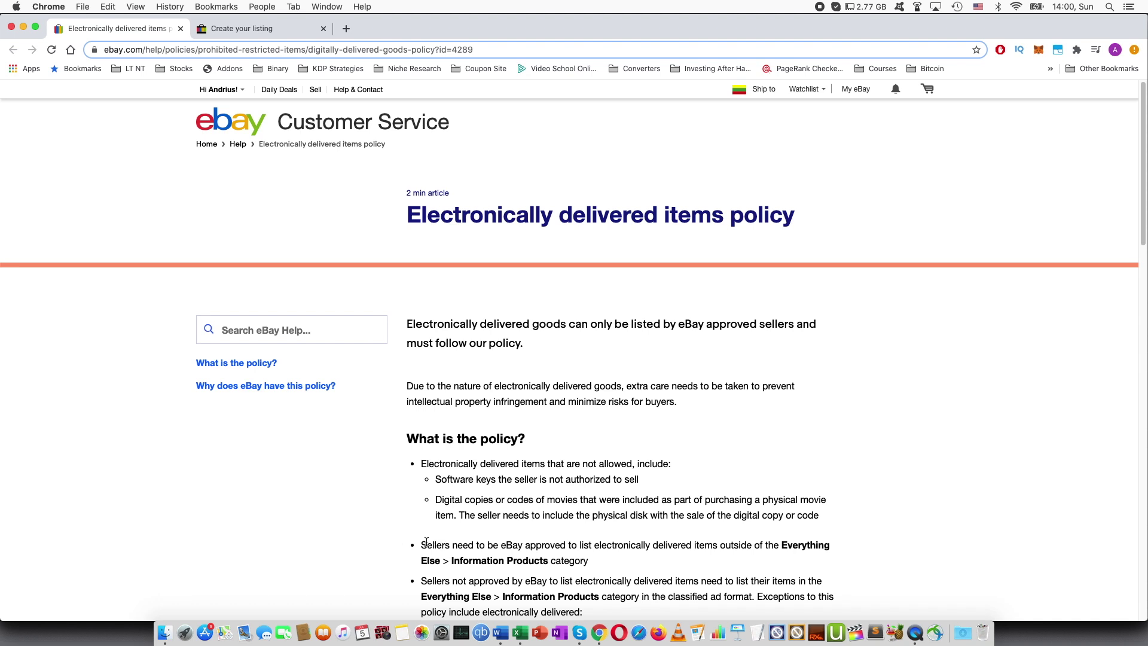
{"action": "scroll", "coordinate": [465, 541], "scroll_direction": "down", "scroll_amount": 2}
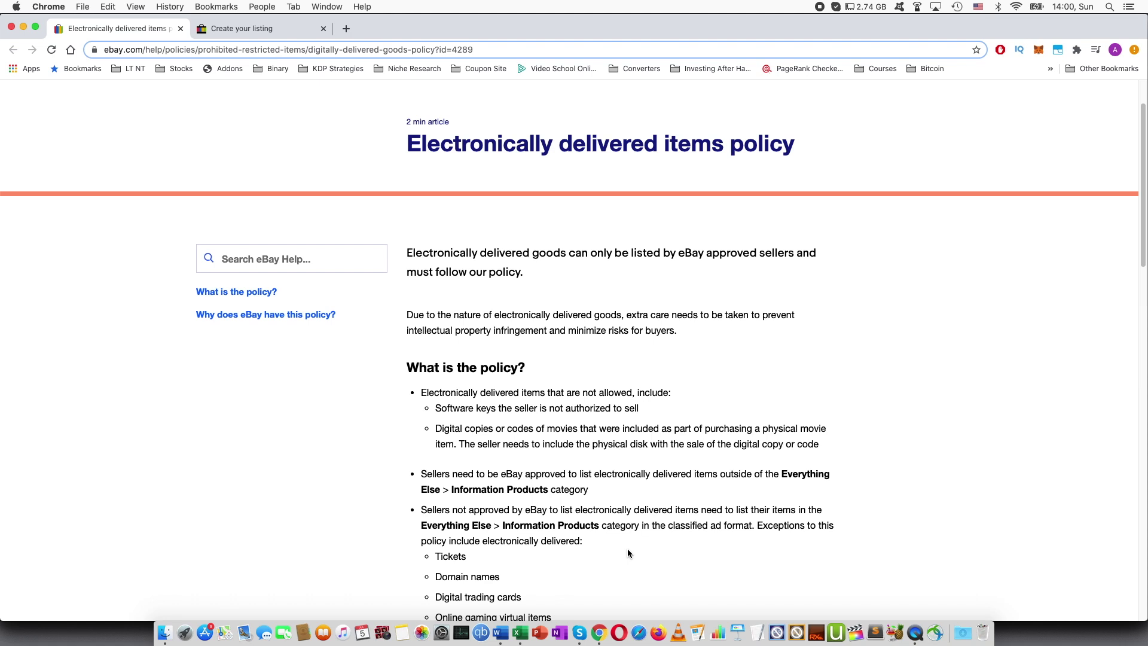
{"action": "scroll", "coordinate": [627, 553], "scroll_direction": "down", "scroll_amount": 2}
{"action": "scroll", "coordinate": [628, 554], "scroll_direction": "down", "scroll_amount": 2}
{"action": "scroll", "coordinate": [626, 554], "scroll_direction": "down", "scroll_amount": 2}
{"action": "scroll", "coordinate": [627, 553], "scroll_direction": "down", "scroll_amount": 2}
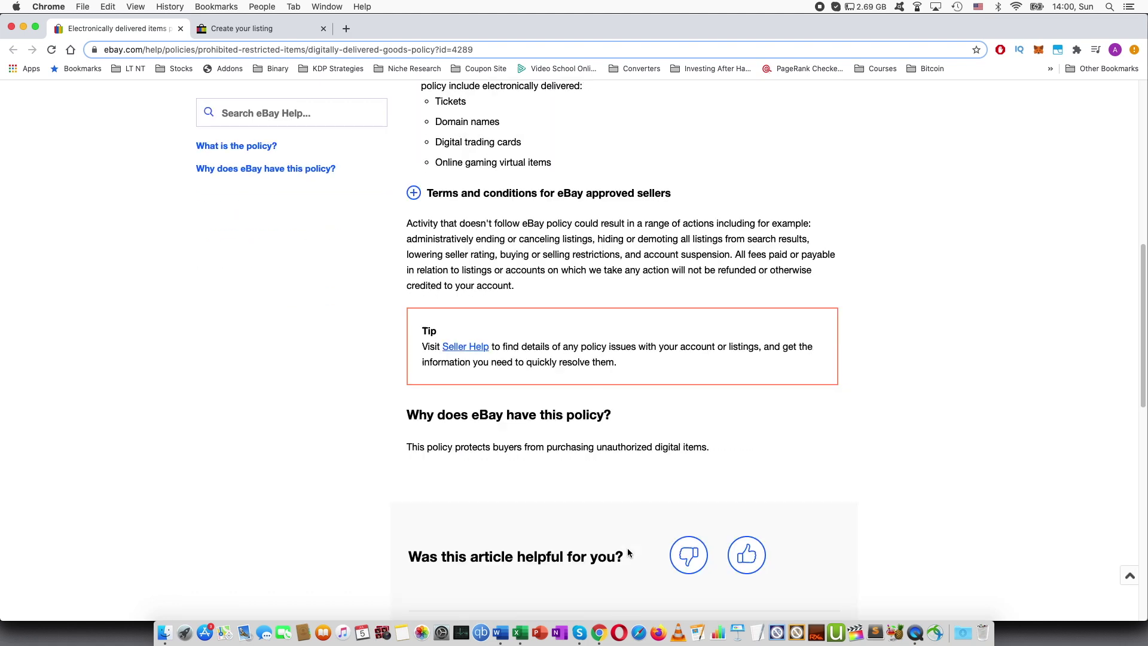